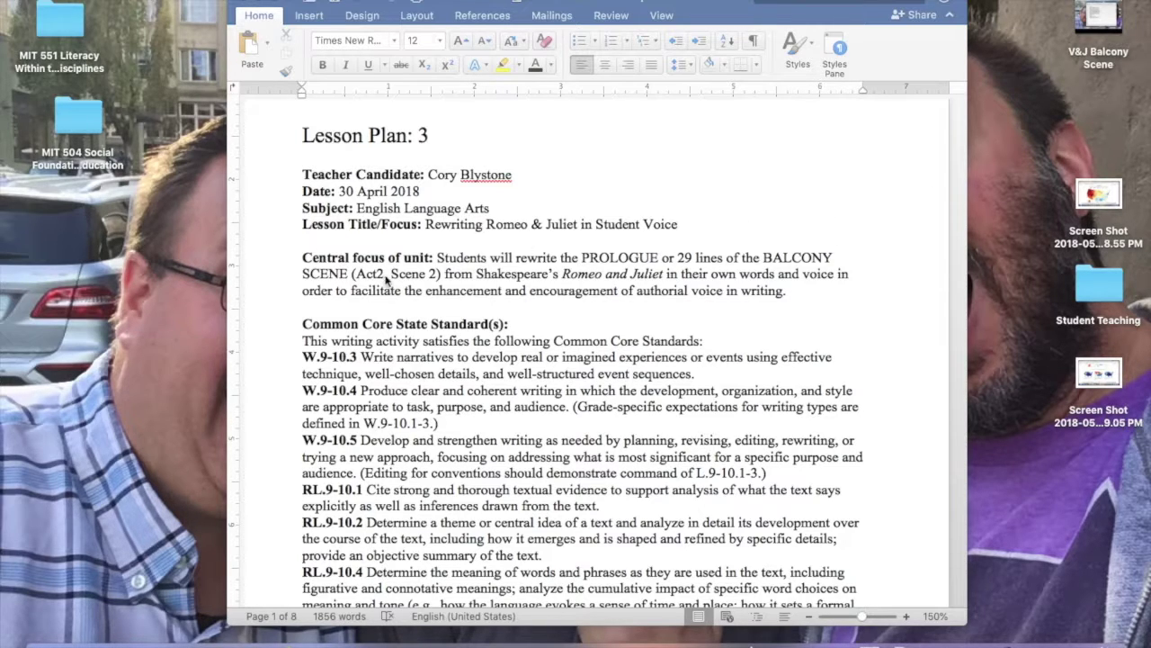
Review the Lesson Plan: 3 document from the Common Core standards through the learning targets and procedure tables to the Closure section.
scroll(490, 324, "down", 15)
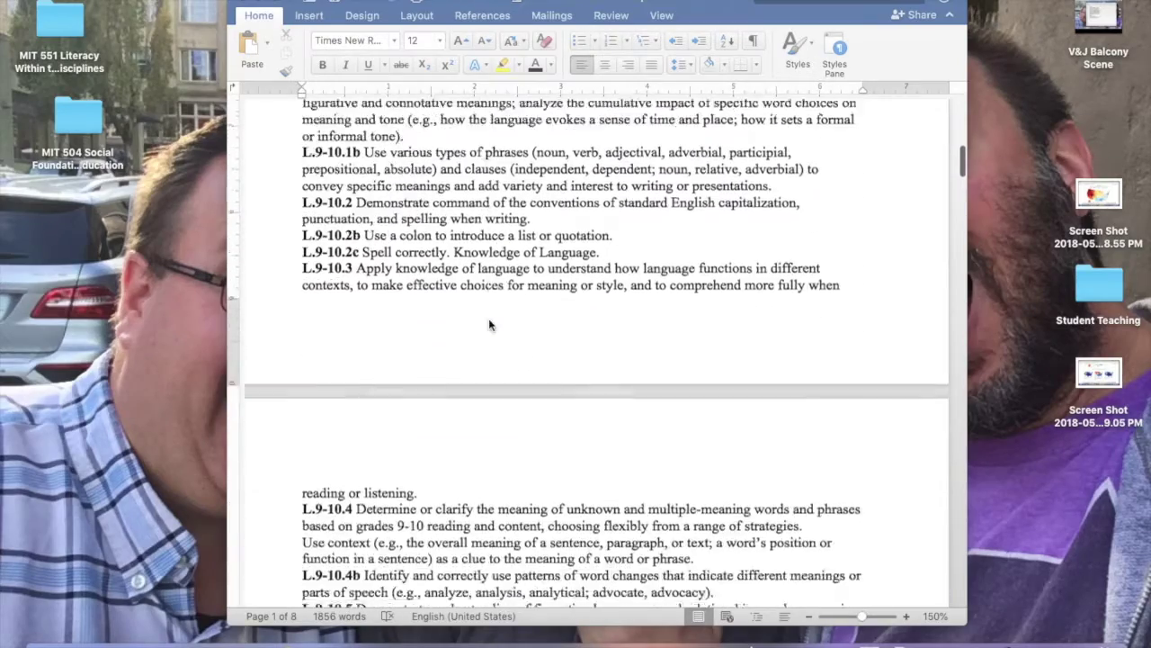
scroll(490, 324, "down", 10)
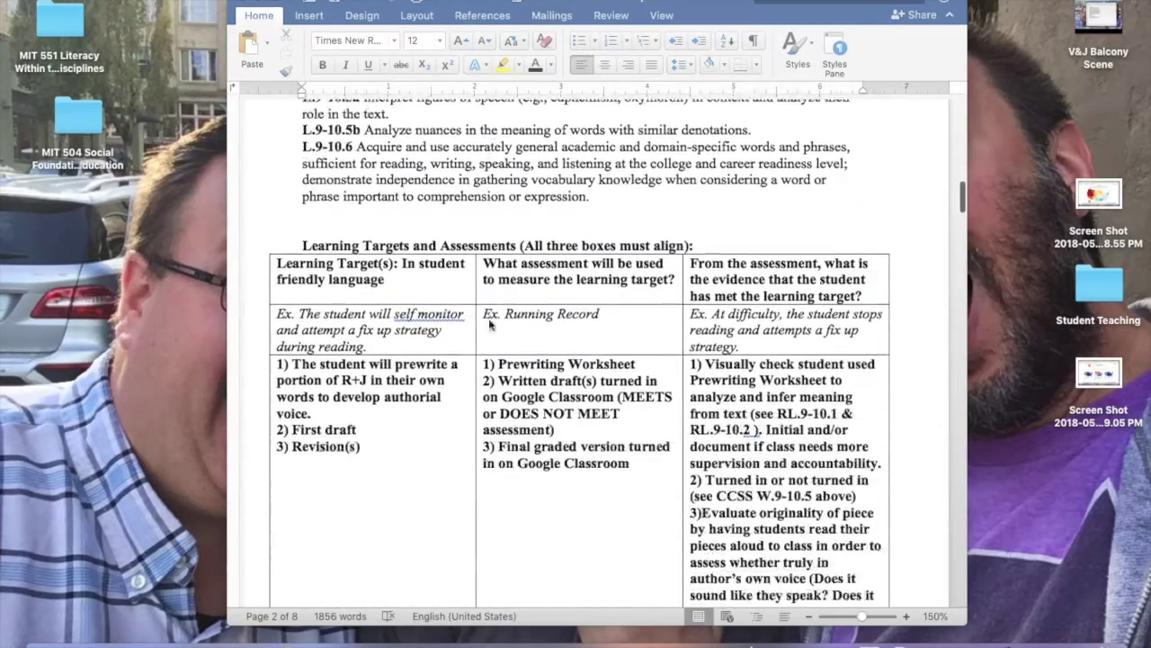
scroll(491, 323, "down", 15)
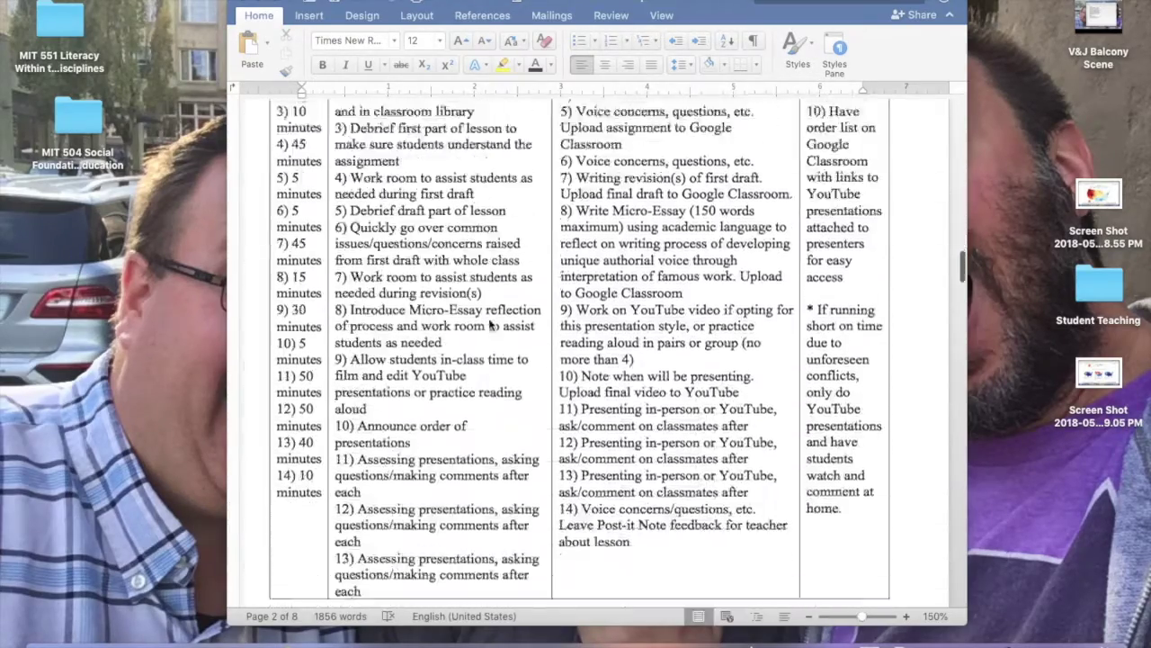
scroll(490, 324, "down", 15)
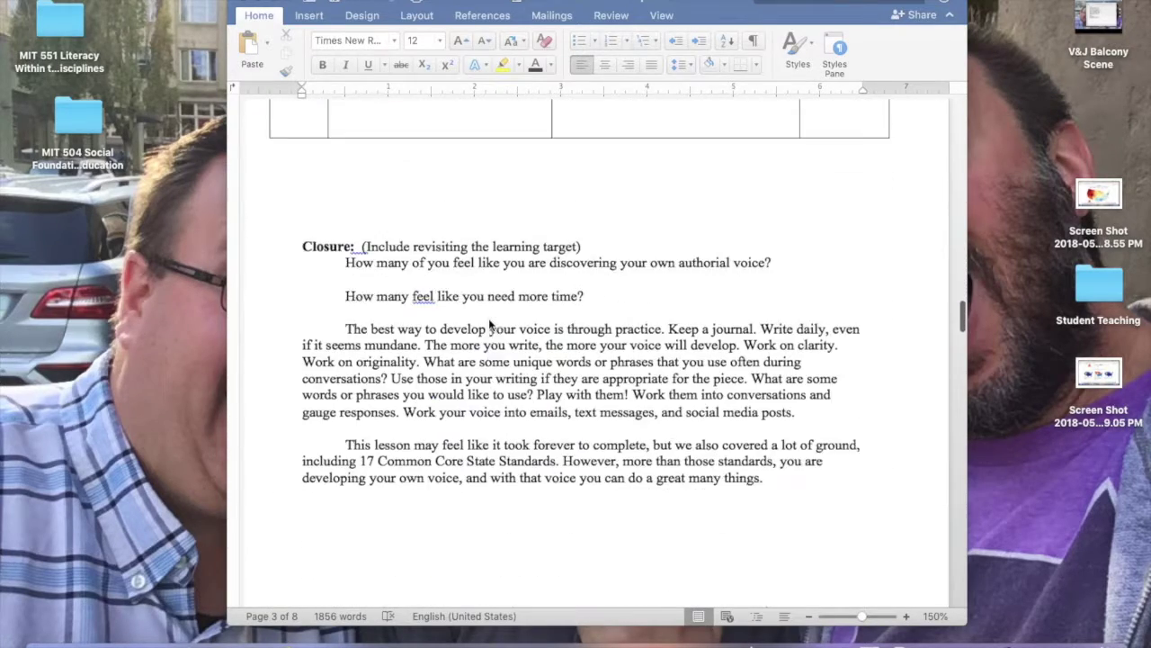
scroll(490, 324, "down", 15)
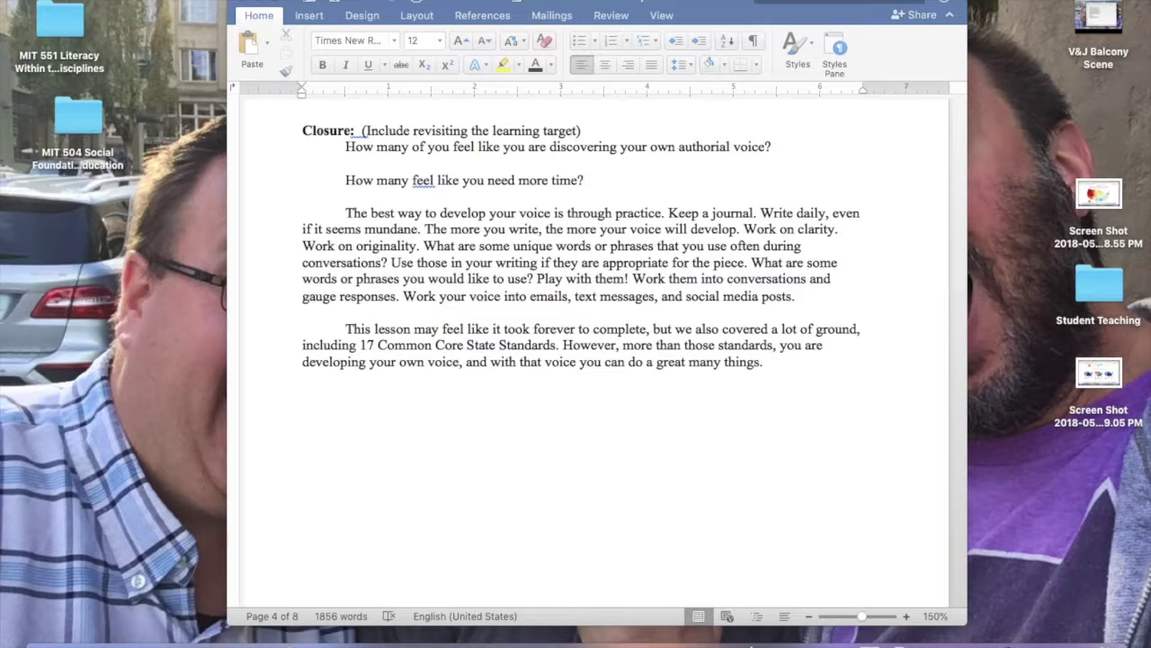
Switch to the prologue document and read the Social Efficiency version, highlighting "Tweet-mark'd love," in the rewritten chorus.
left_click(166, 0)
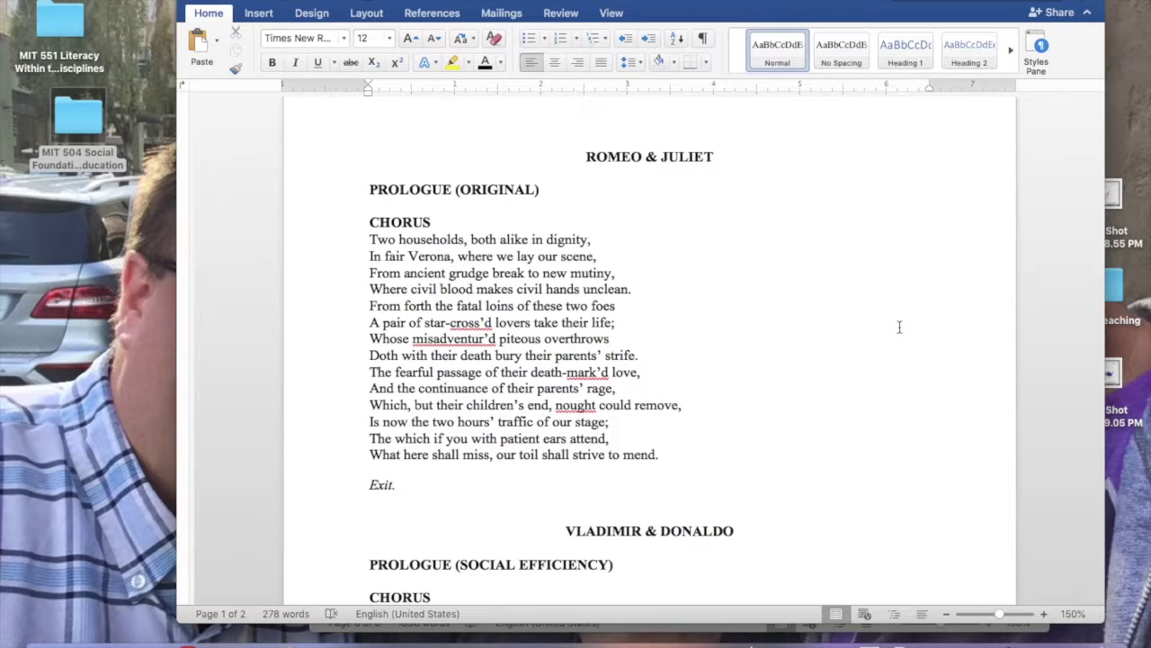
scroll(898, 327, "down", 7)
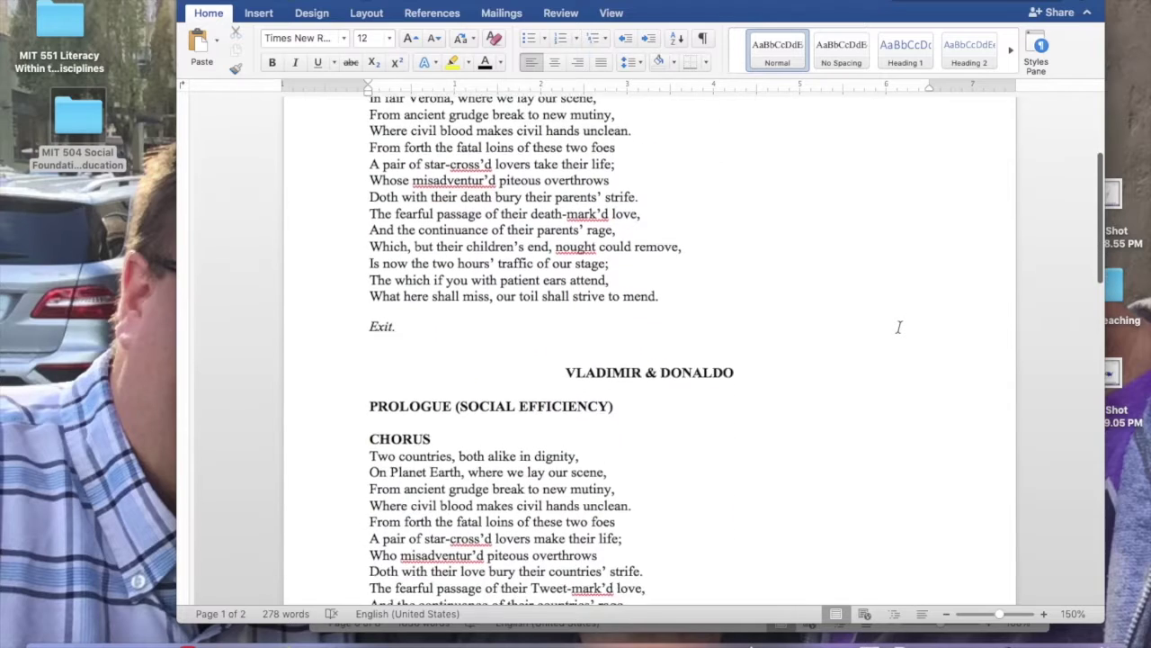
scroll(899, 326, "down", 1)
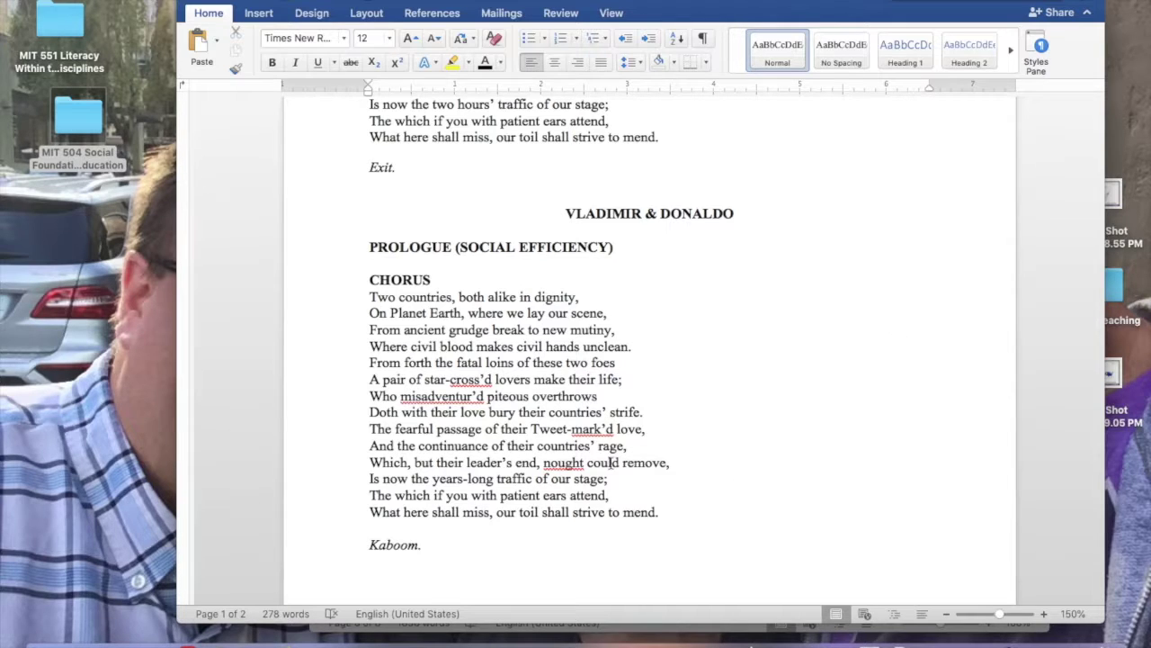
left_click_drag(531, 428, 655, 429)
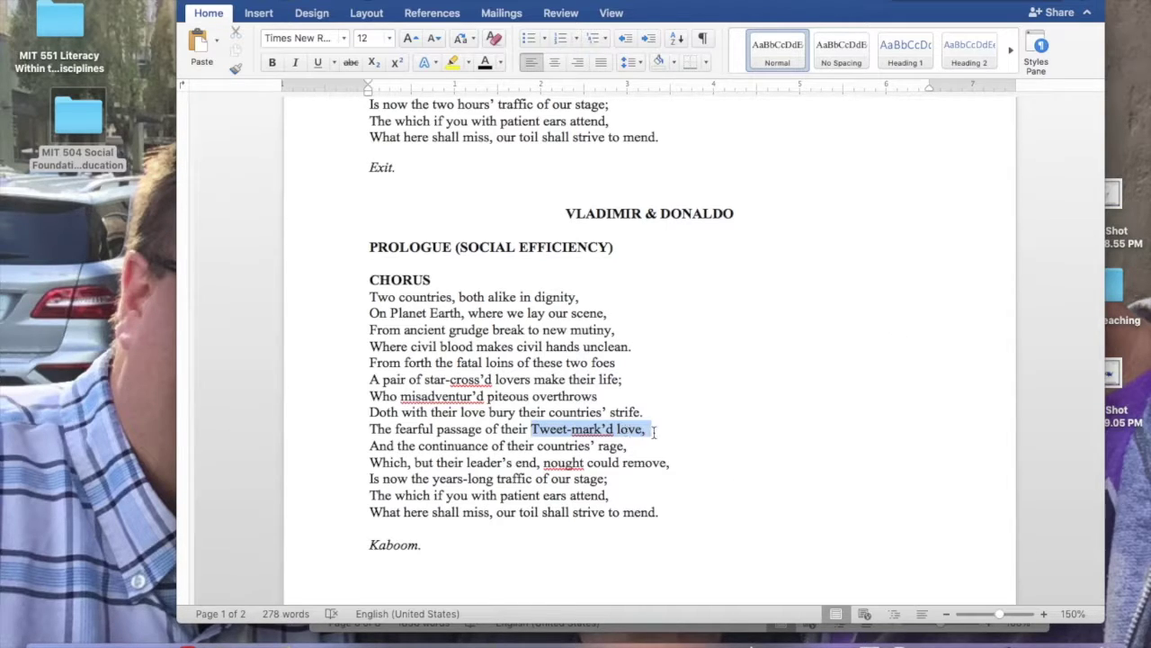
left_click(735, 437)
scroll(620, 321, "down", 2)
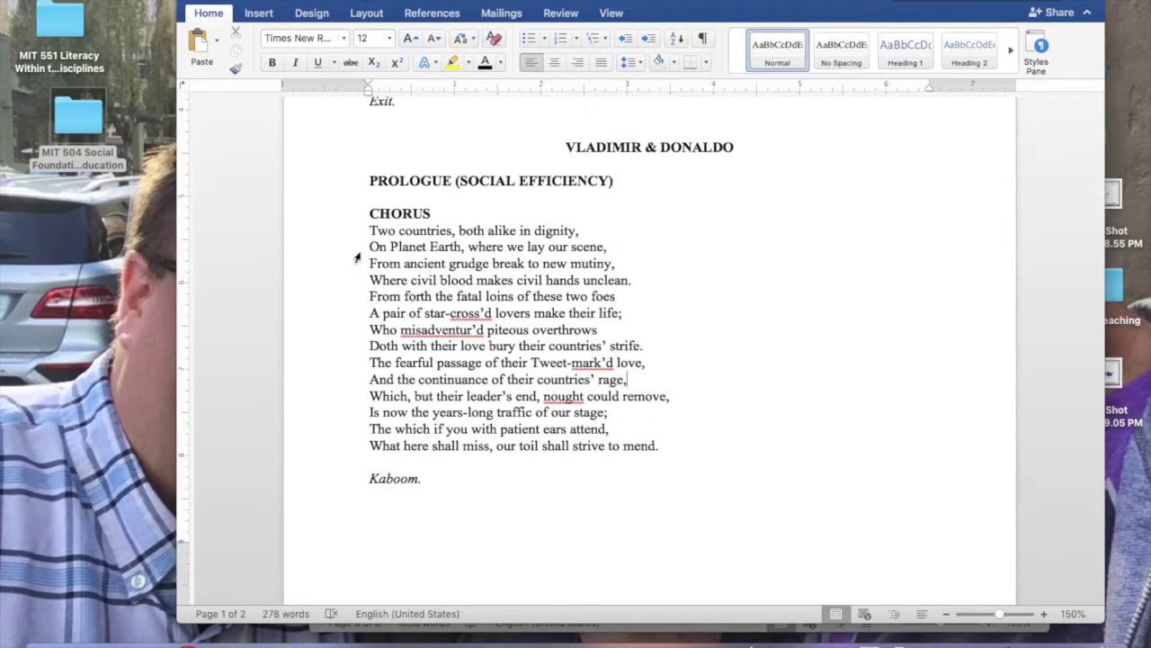
Point out the rewritten chorus lines by selecting them, ending with the word "Planet" in the second line.
left_click_drag(369, 247, 436, 261)
left_click(566, 304)
left_click_drag(348, 239, 375, 468)
left_click(427, 284)
double_click(412, 246)
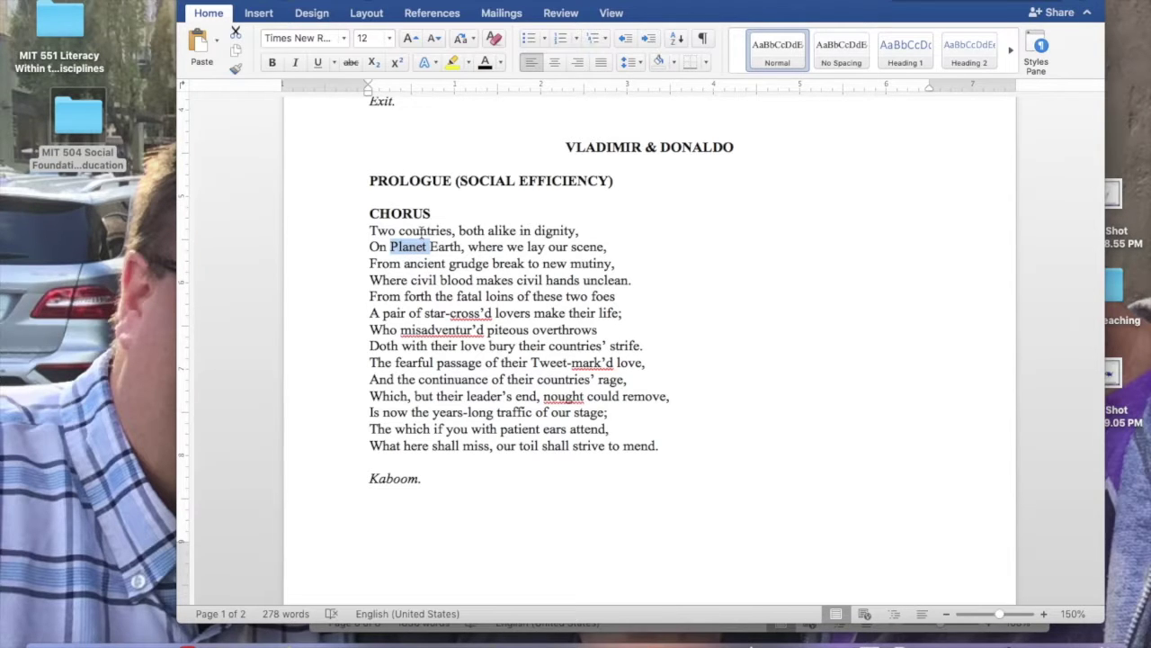
Compare "countries" in the rewritten prologue's first line with "households" in the original by selecting each word.
double_click(427, 231)
scroll(455, 236, "up", 5)
scroll(456, 235, "up", 3)
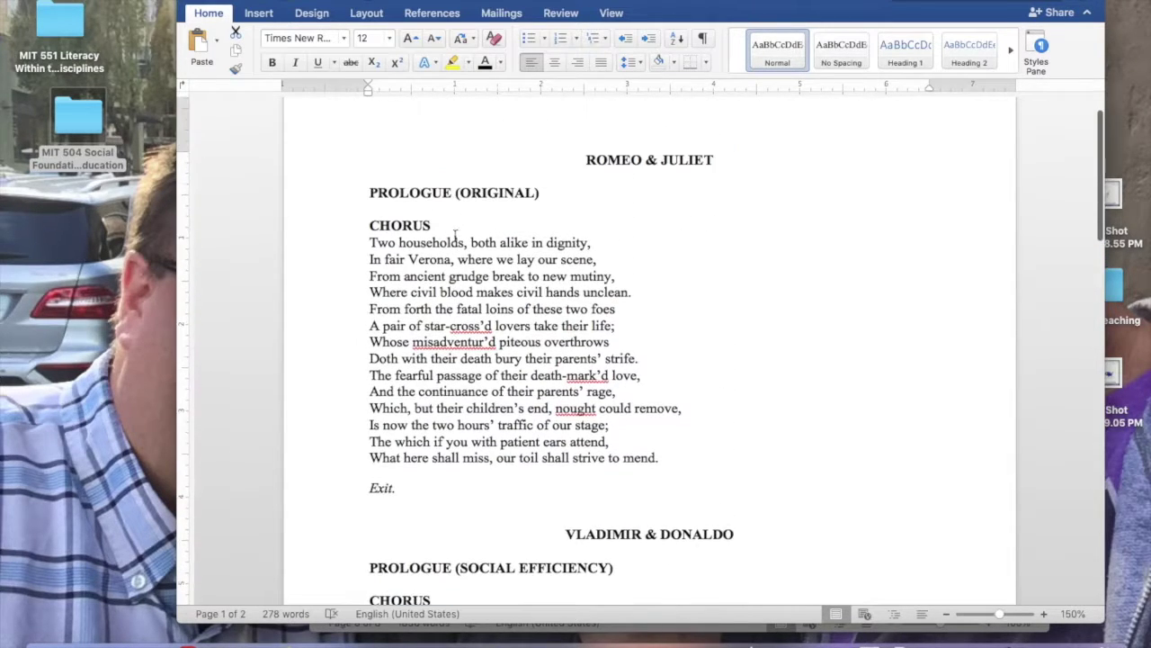
double_click(447, 242)
scroll(447, 242, "down", 6)
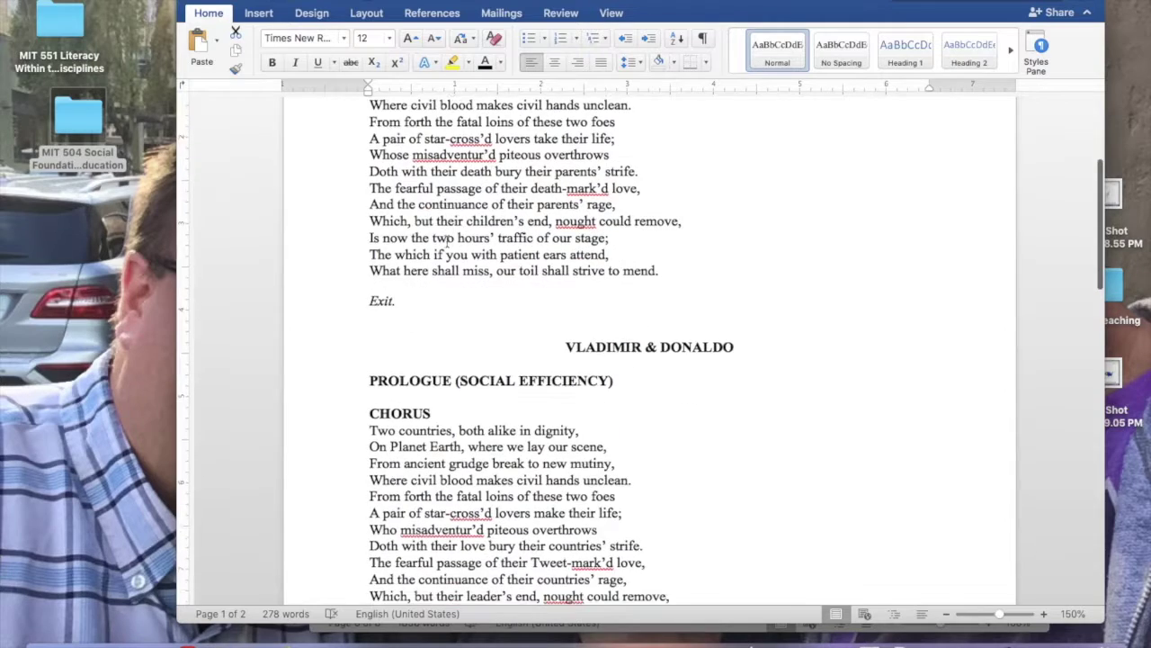
scroll(426, 358, "up", 5)
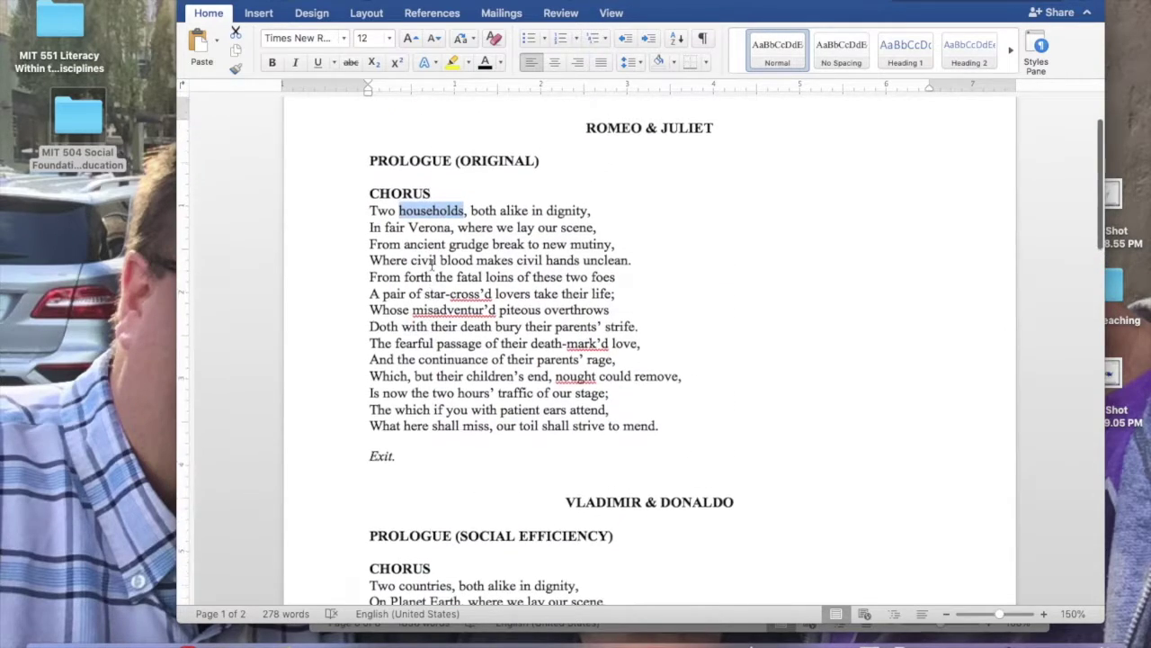
Highlight "make" in the rewritten "star-cross'd lovers" line and view the rest of that prologue.
scroll(462, 337, "down", 2)
scroll(463, 339, "down", 1)
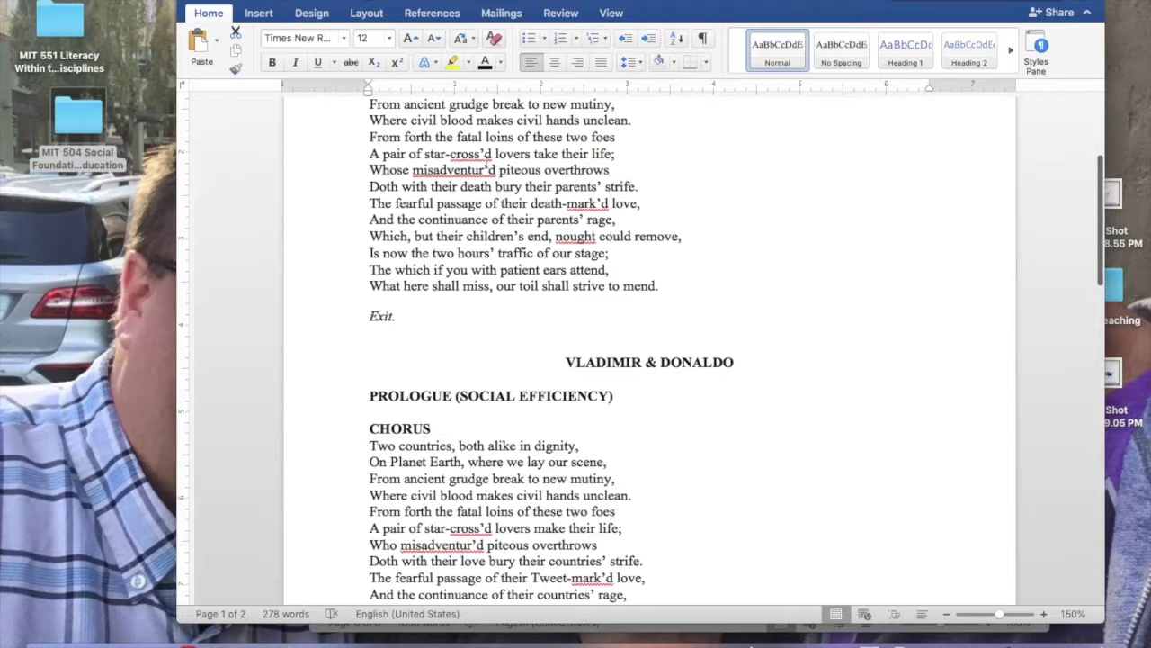
scroll(575, 159, "down", 2)
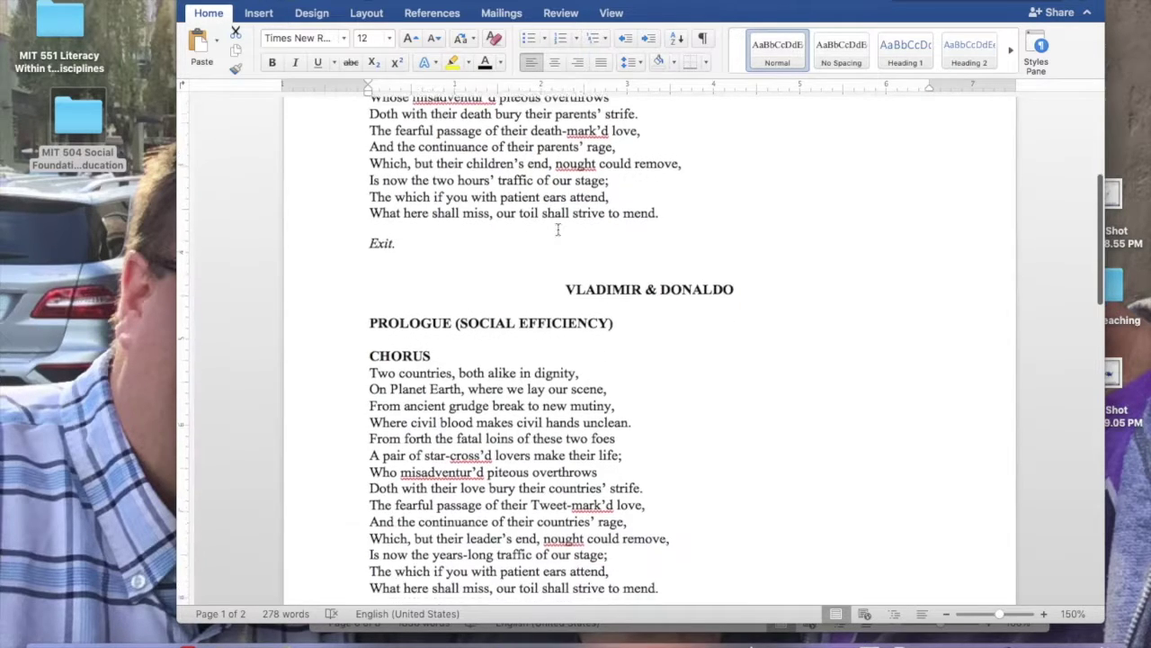
double_click(543, 429)
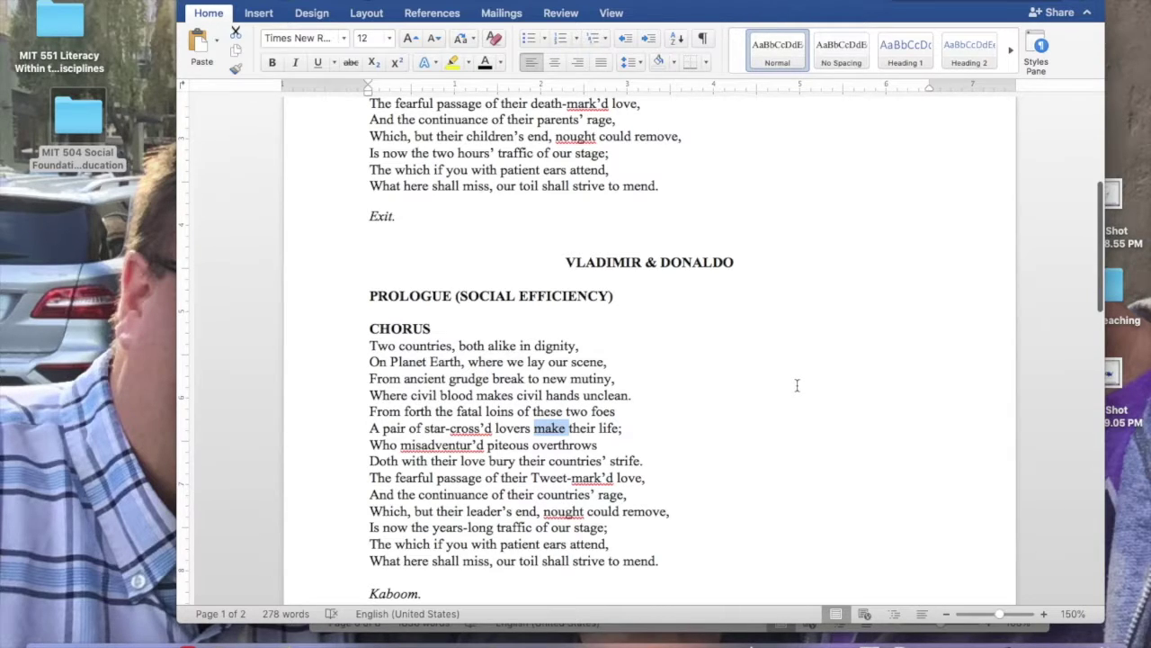
scroll(797, 385, "down", 2)
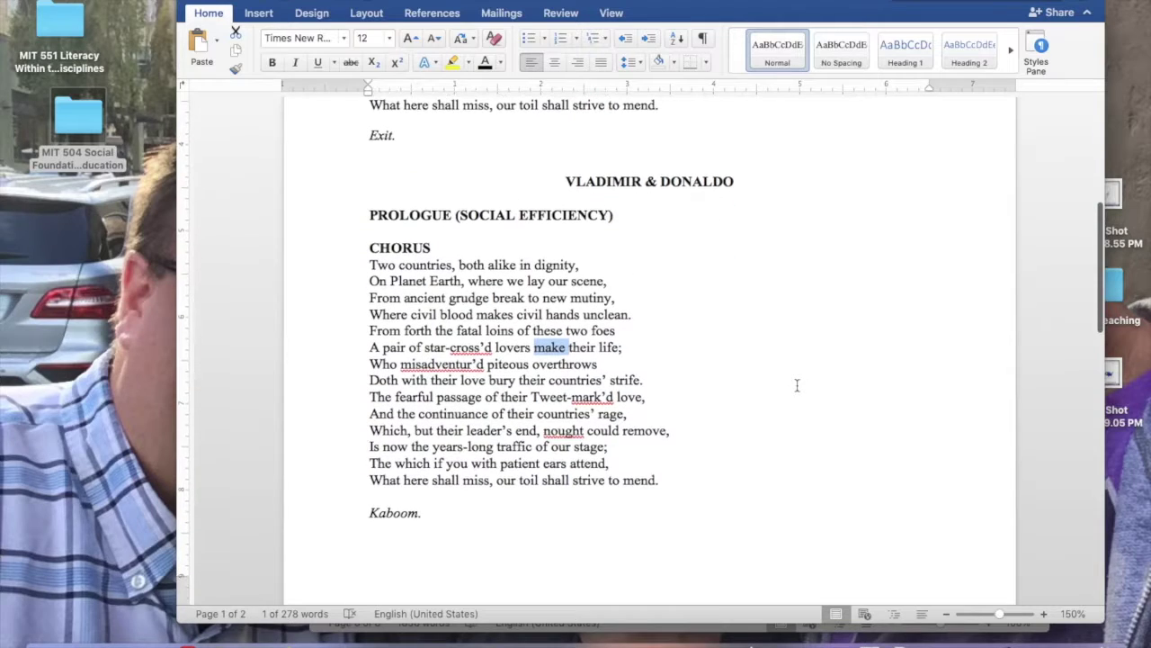
Switch to the Act 2 Scene 2 document and read the original Romeo & Juliet balcony scene.
left_click(716, 476)
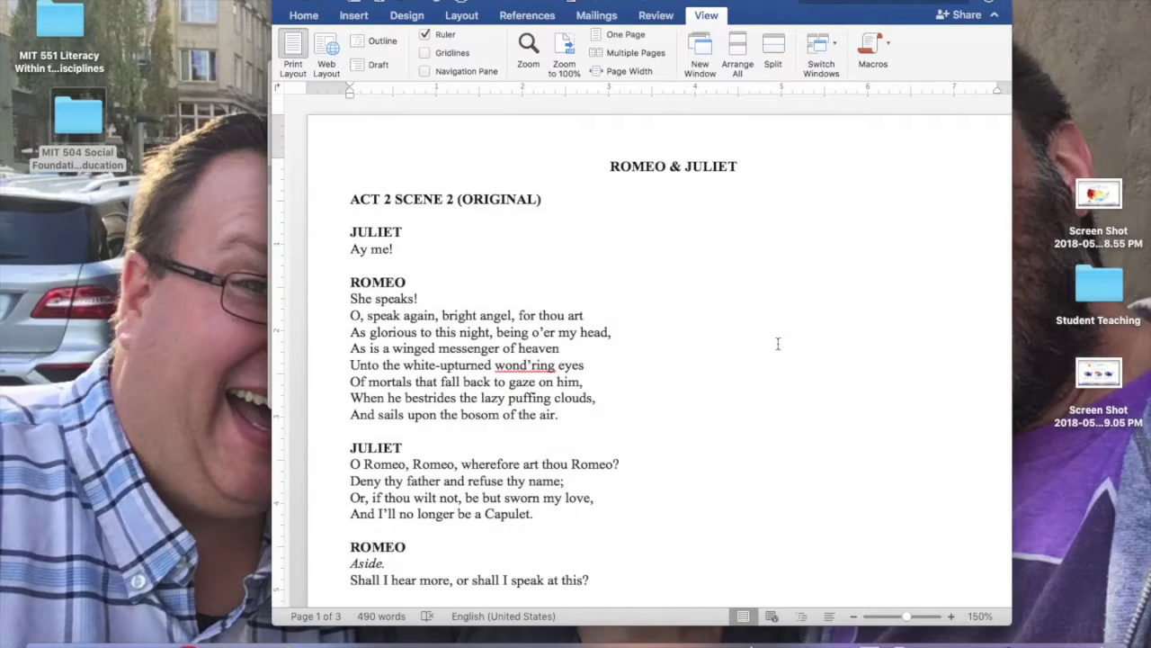
scroll(780, 343, "down", 2)
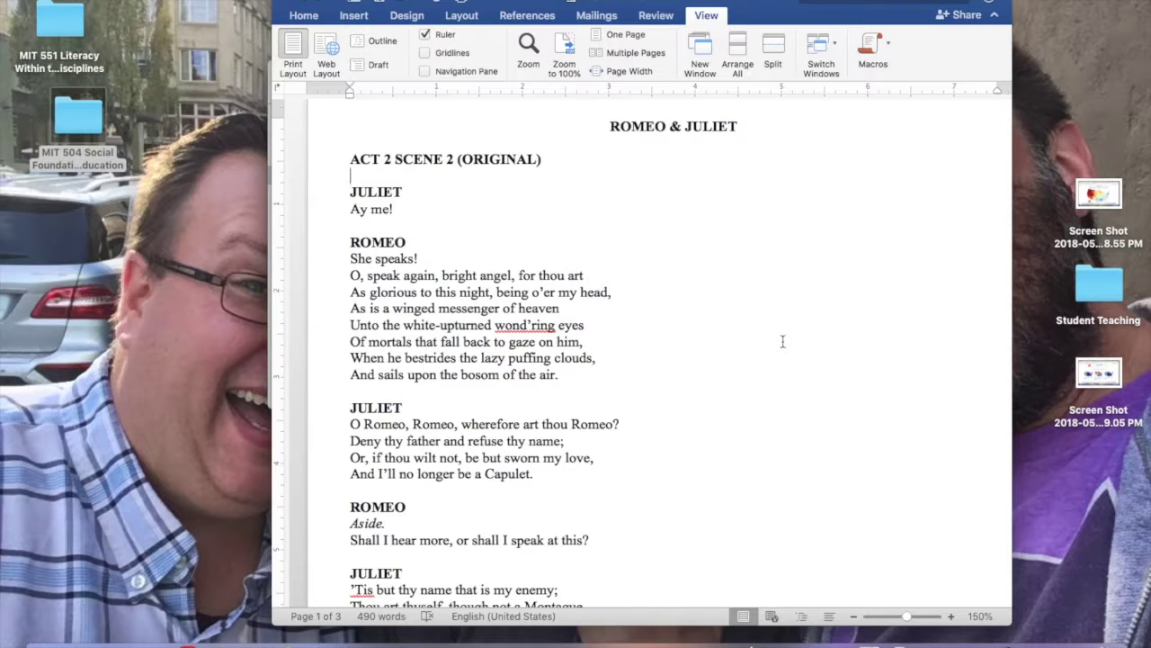
scroll(782, 342, "down", 5)
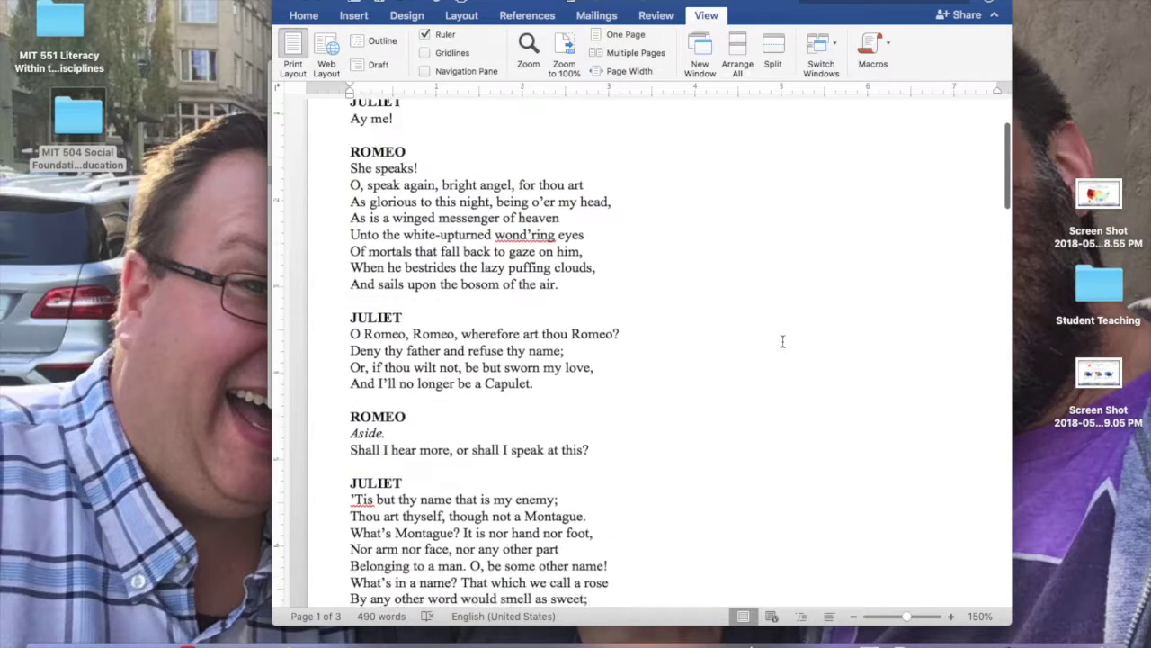
scroll(782, 342, "down", 6)
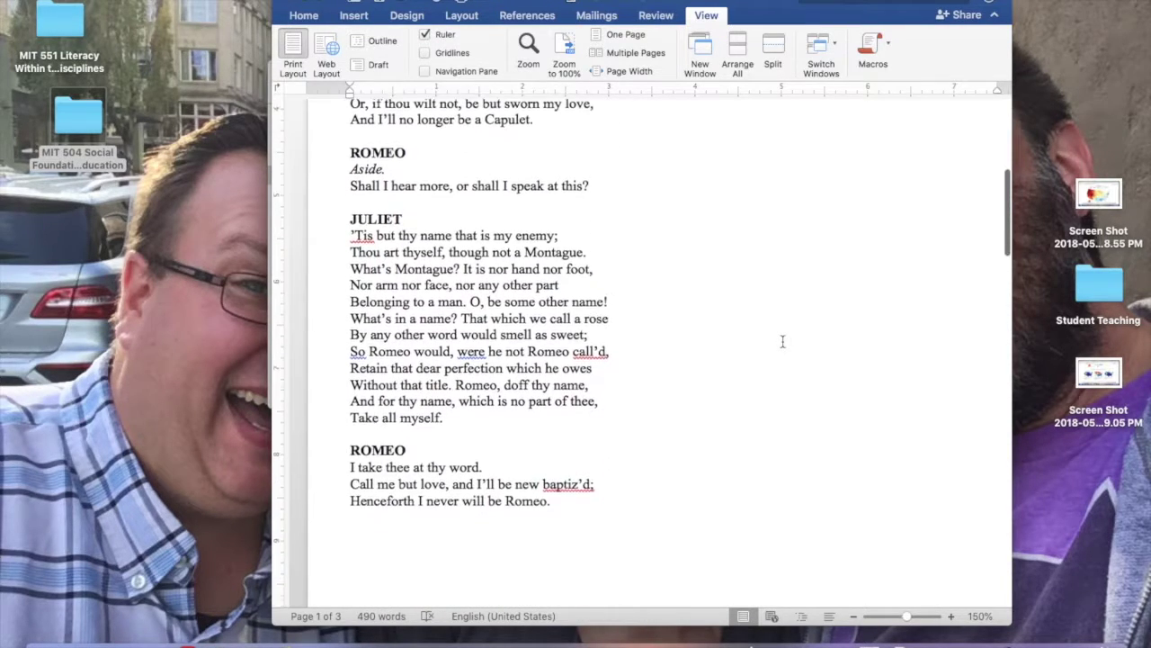
scroll(783, 341, "up", 4)
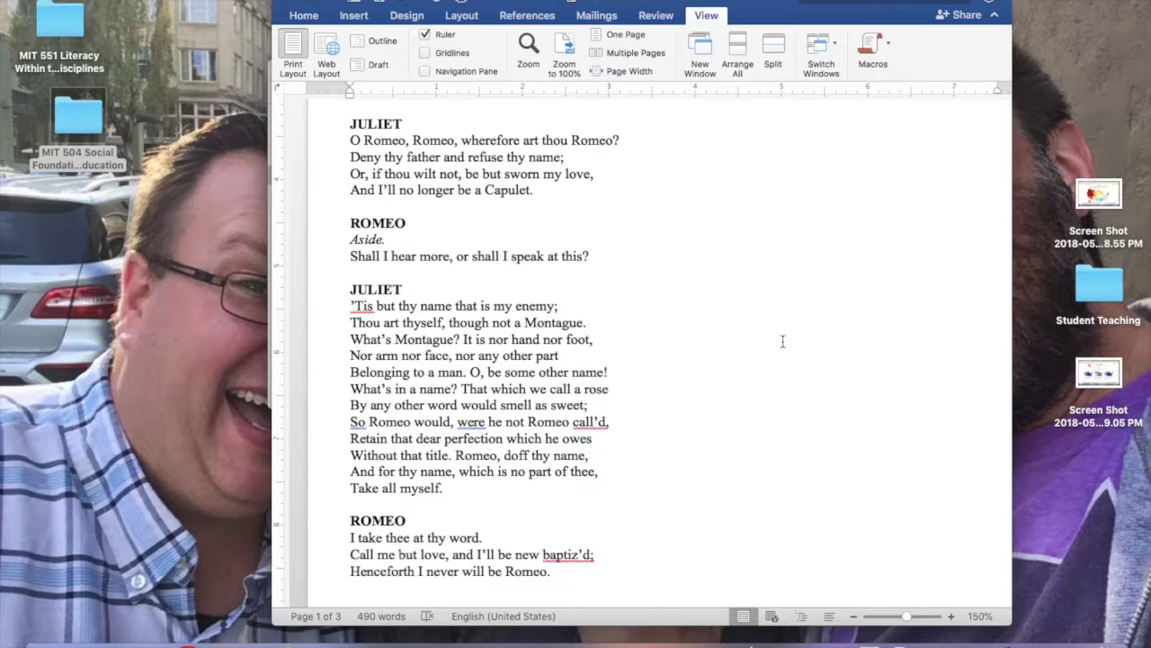
scroll(782, 342, "down", 1)
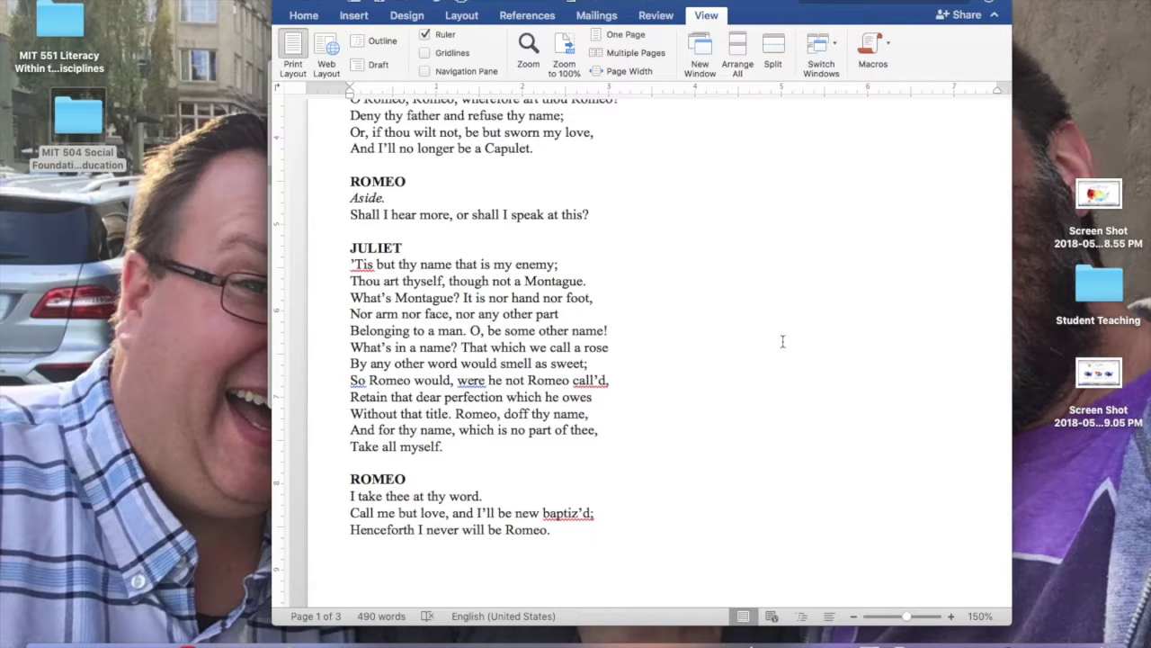
Go to the Social Meliorism version of Act 2 Scene 2 and highlight Donaldo's first "Tweets." stage direction.
scroll(782, 342, "down", 9)
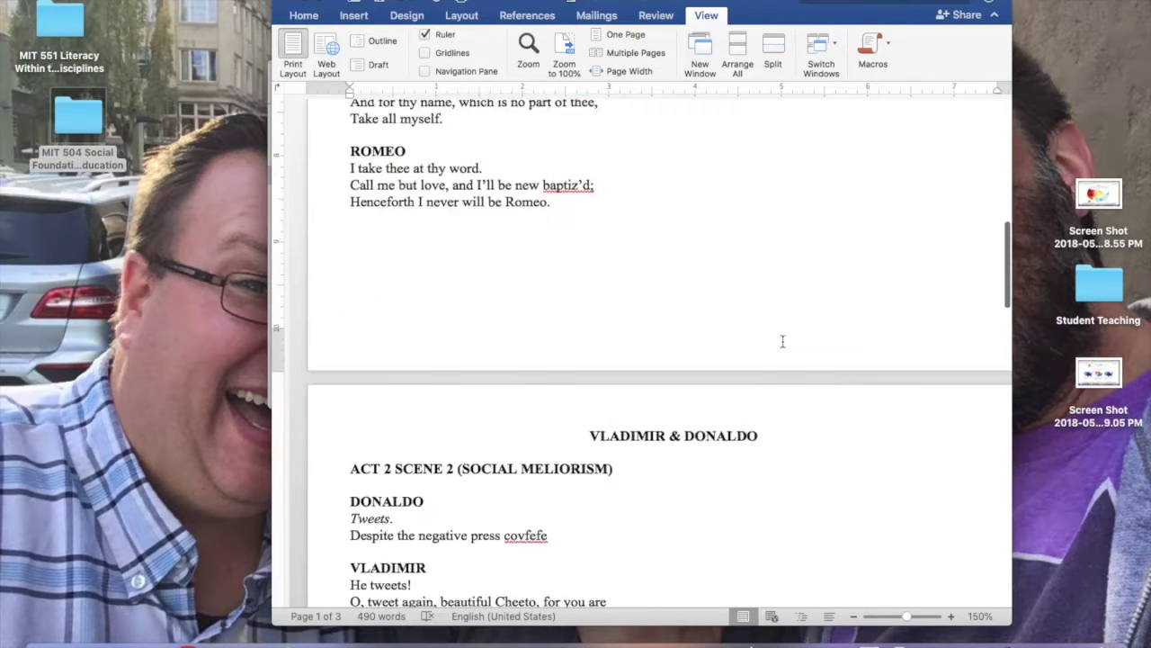
scroll(782, 341, "down", 3)
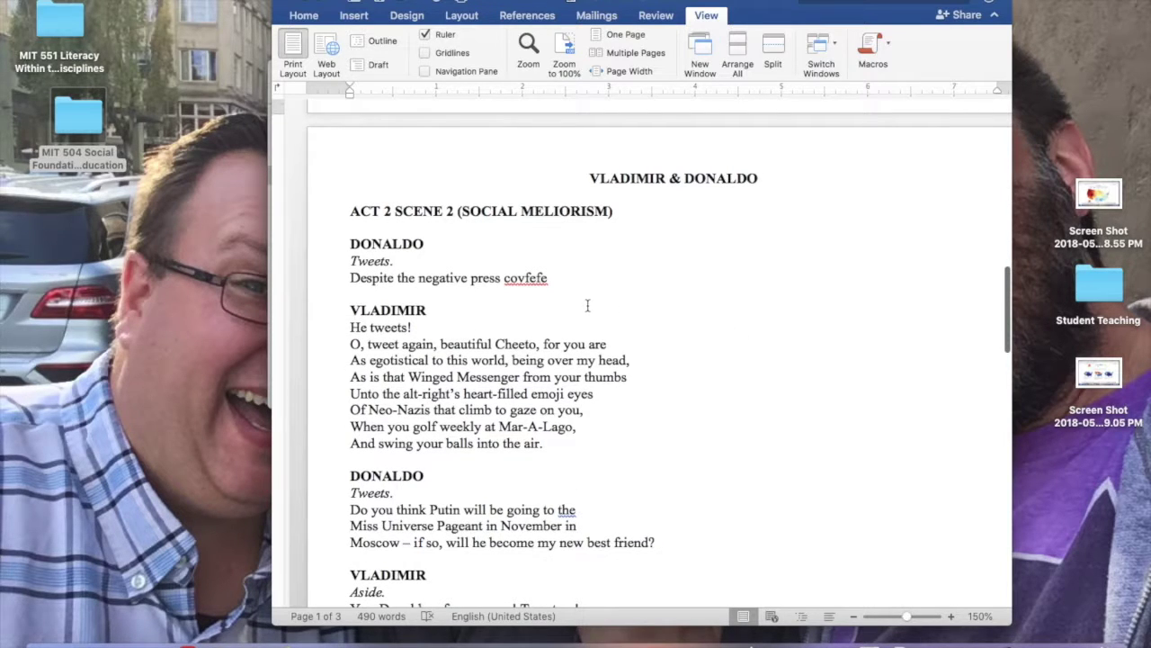
scroll(643, 277, "down", 2)
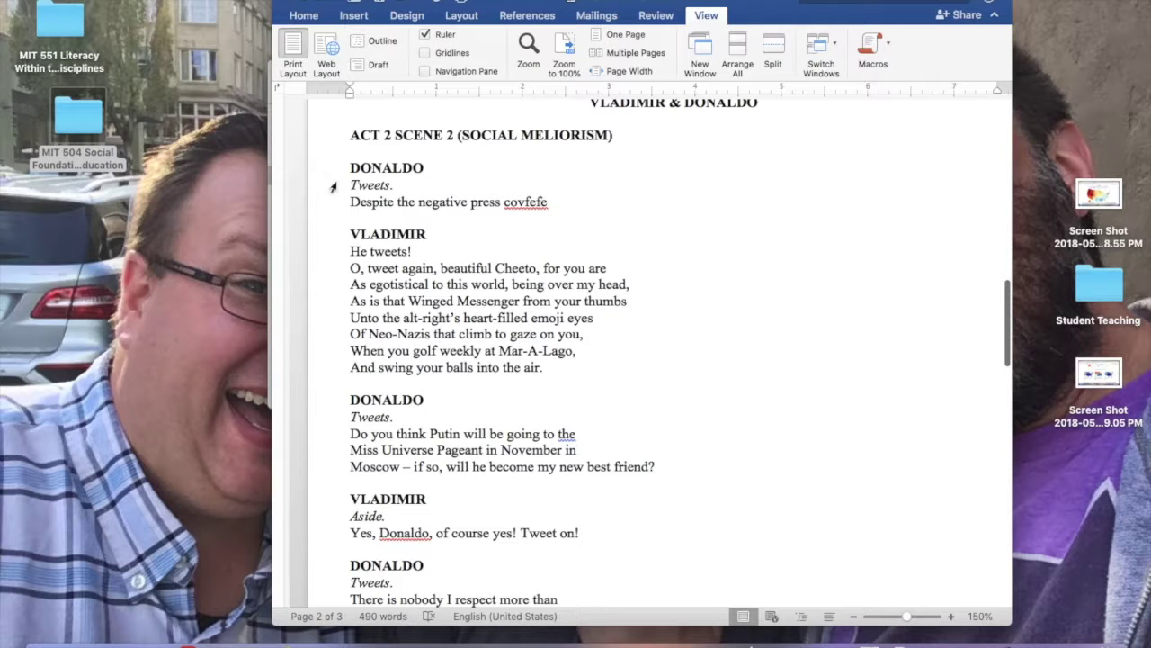
left_click(333, 187)
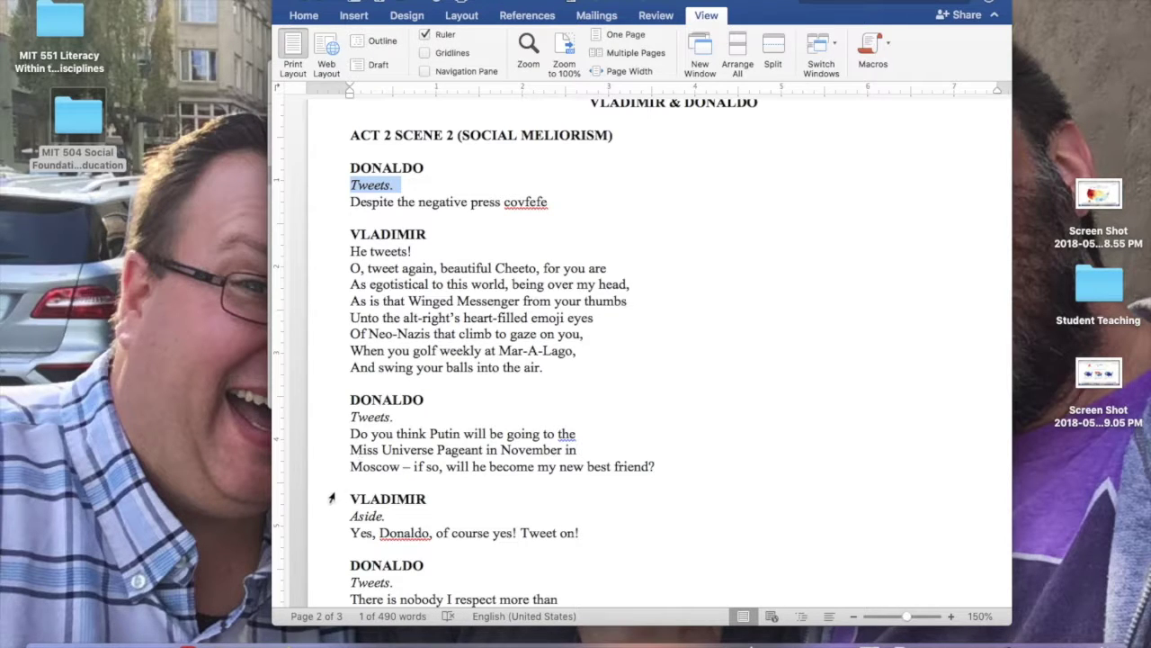
Compare the original scene's opening with the rewrite and highlight the line "Despite the negative press covfefe".
scroll(330, 517, "up", 10)
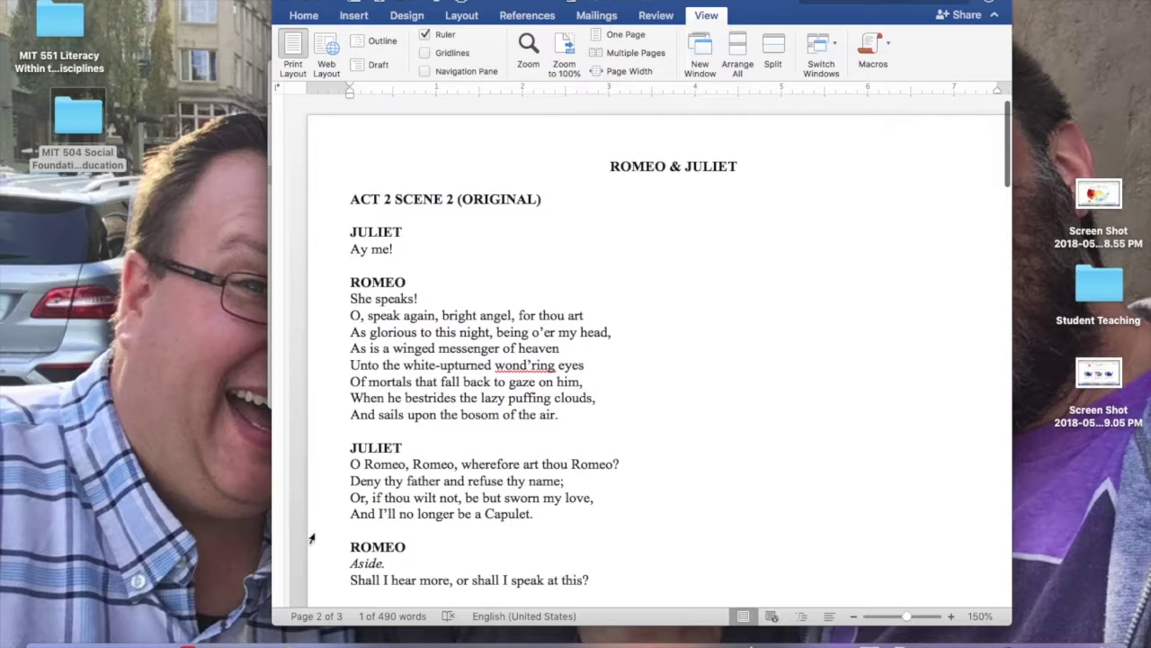
scroll(327, 516, "down", 10)
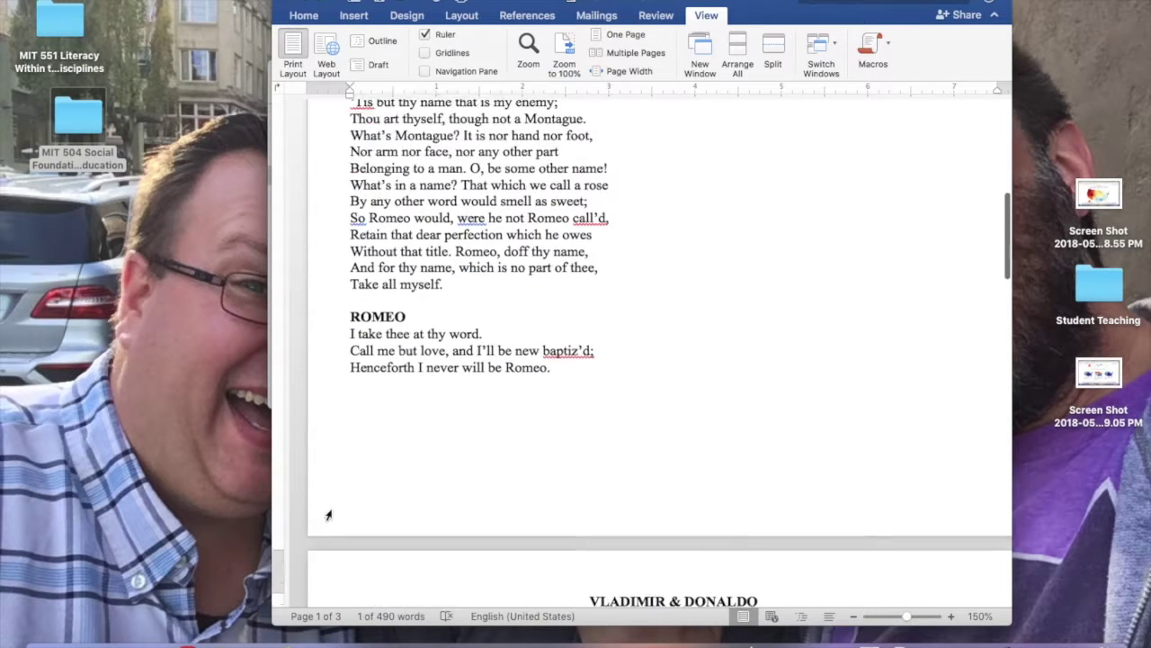
scroll(328, 515, "down", 5)
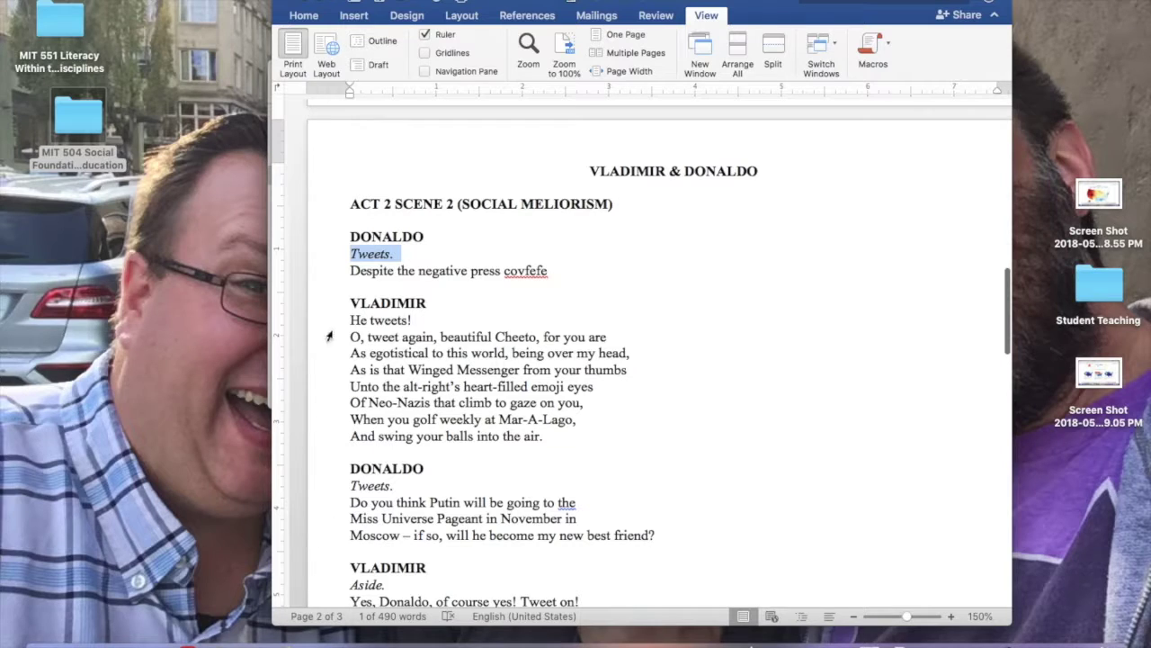
left_click(333, 274)
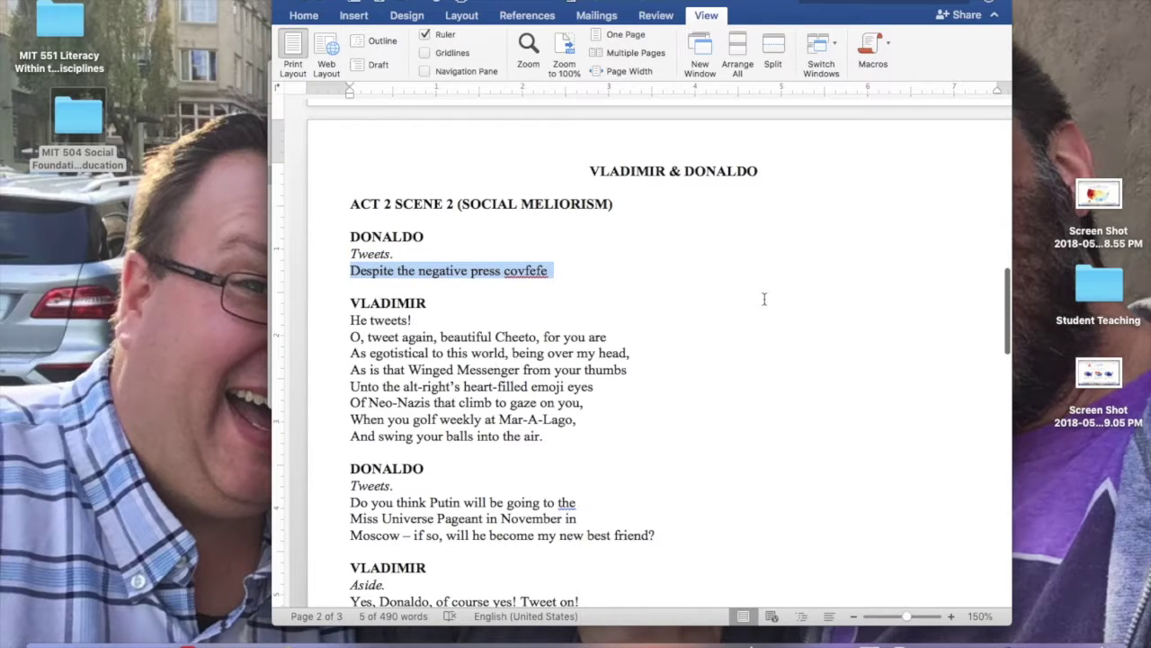
Read the remaining Vladimir & Donaldo dialogue through Vladimir's closing lines.
scroll(764, 298, "down", 2)
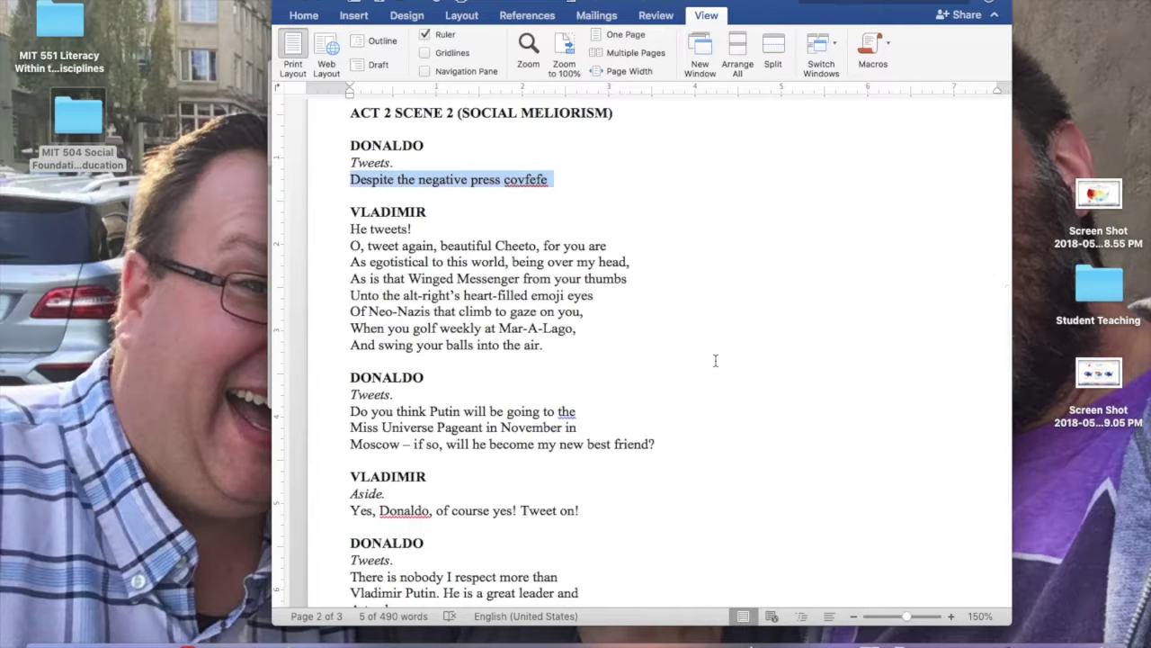
scroll(715, 360, "down", 5)
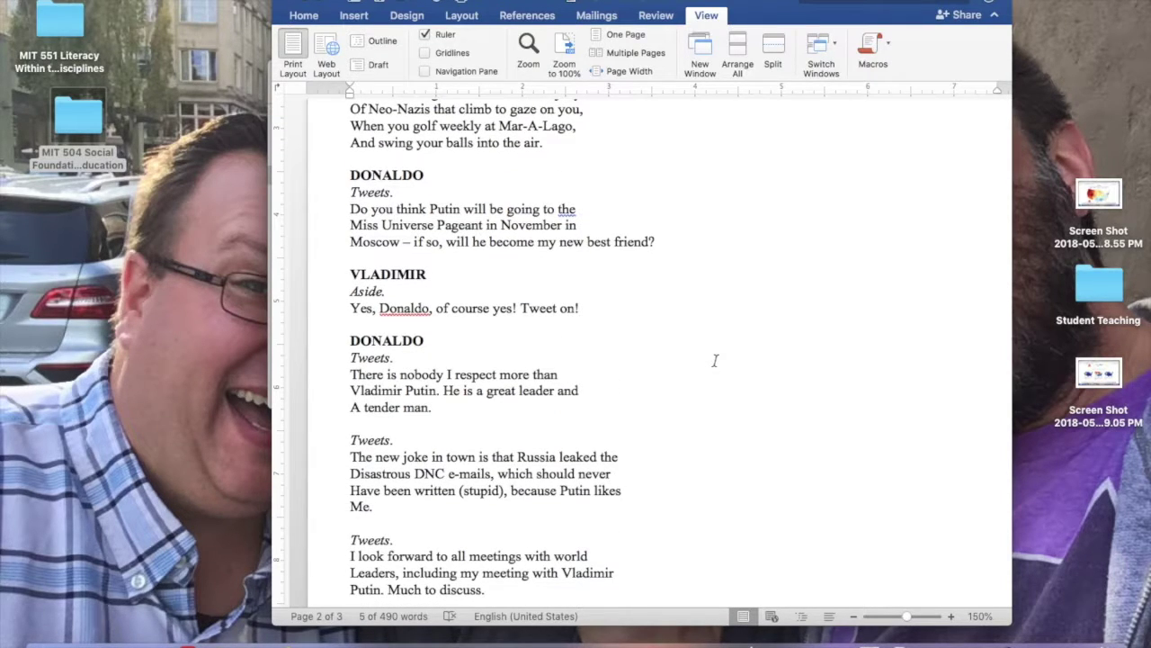
scroll(715, 360, "down", 5)
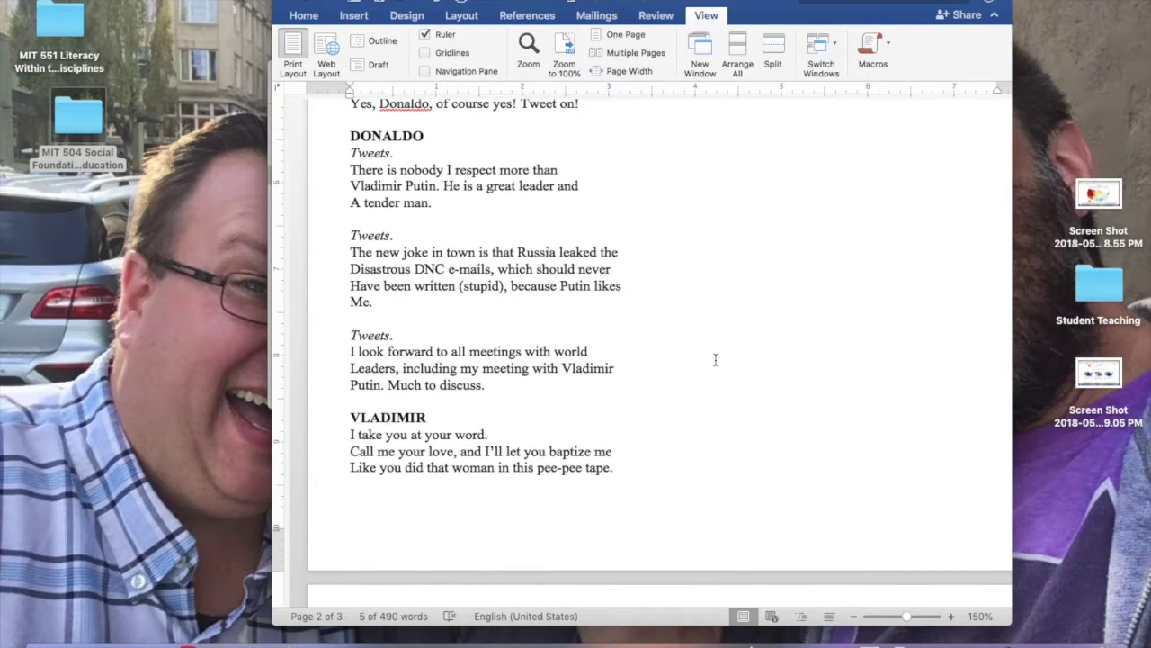
scroll(715, 359, "up", 2)
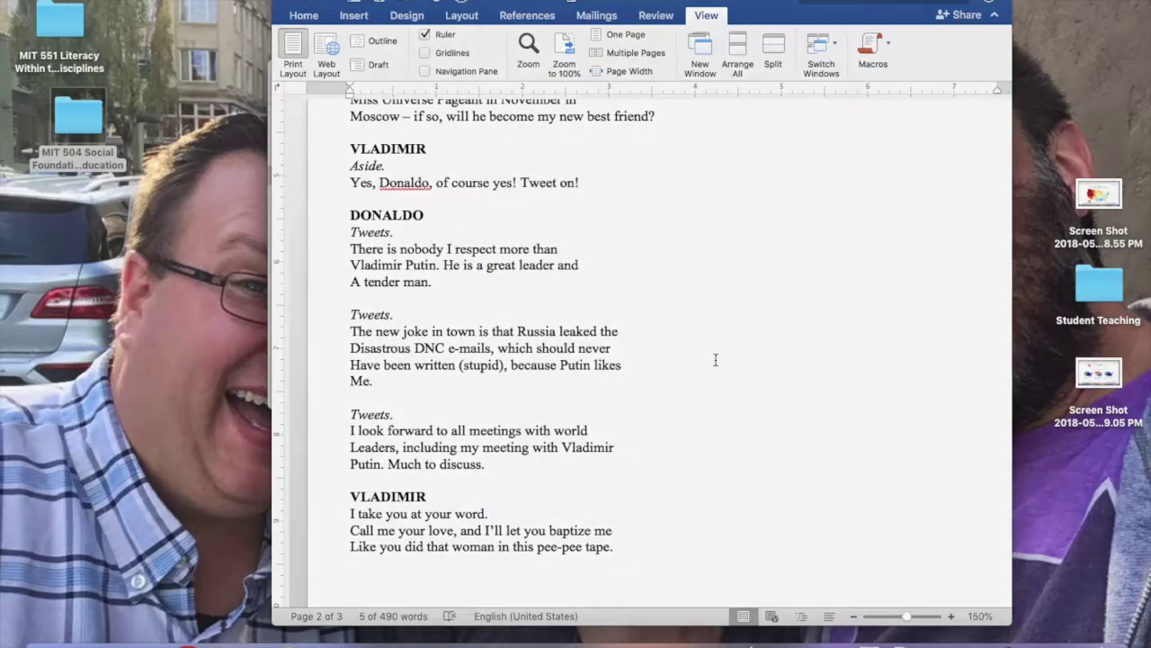